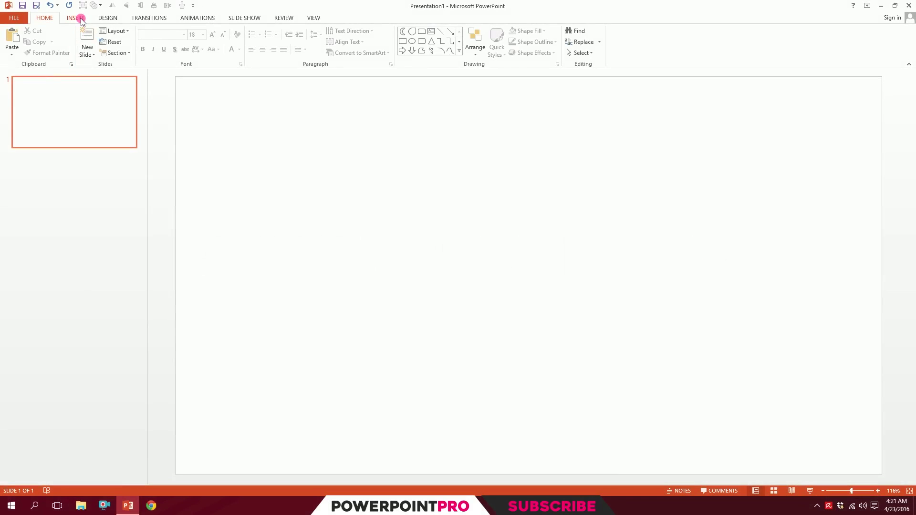
- Draw a large oval circle and place it near the slide centre
click(76, 17)
click(163, 38)
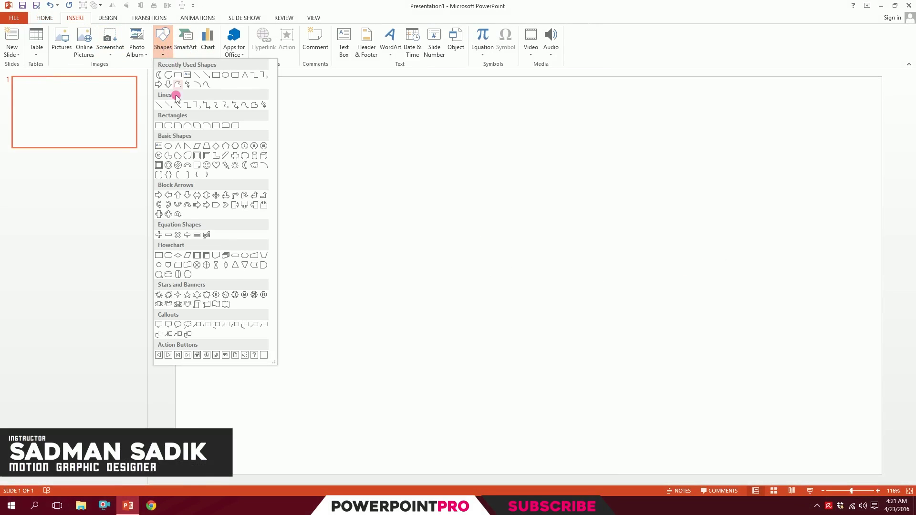
click(169, 147)
drag(247, 148, 568, 396)
drag(394, 320, 440, 293)
- Give the circle a white fill and a black 6 pt outline
click(345, 31)
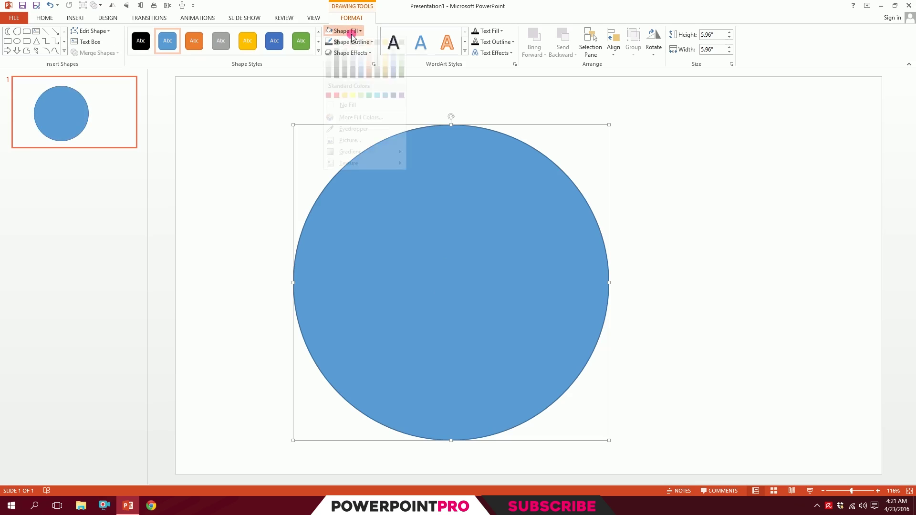
click(331, 54)
click(350, 41)
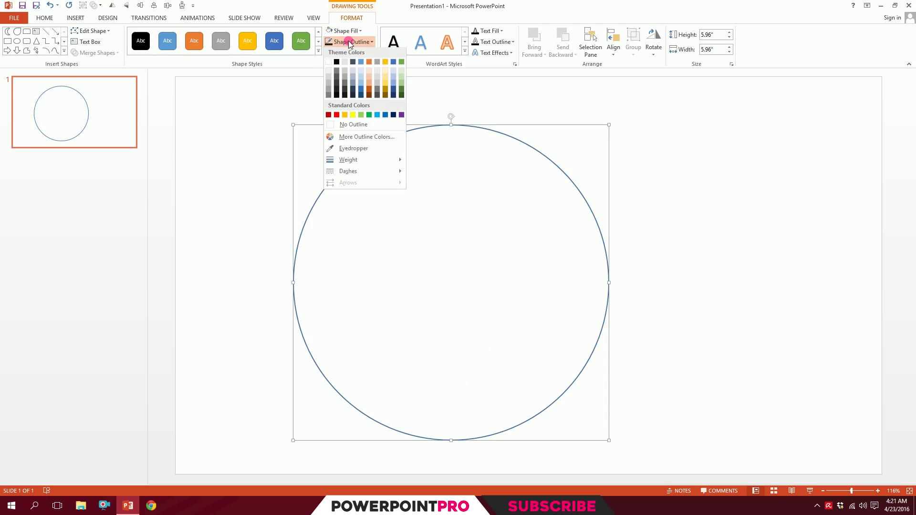
click(337, 91)
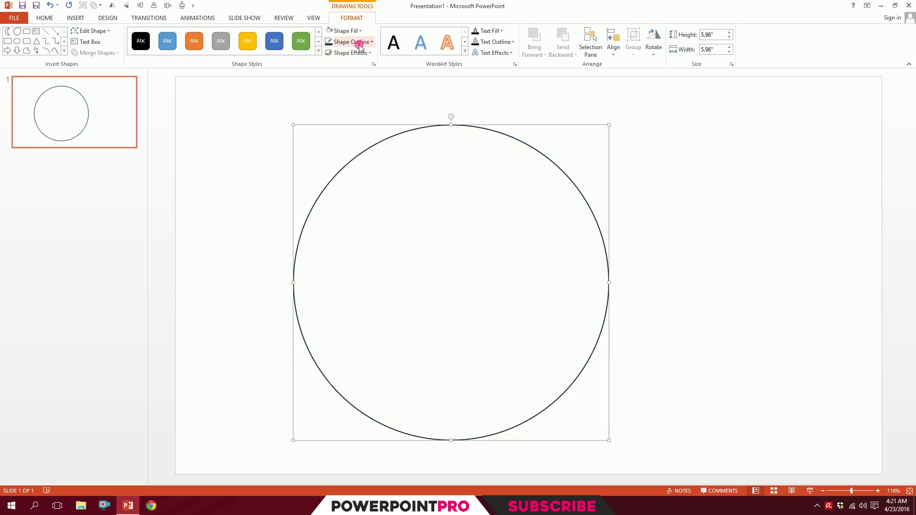
click(350, 41)
mouse_move(382, 160)
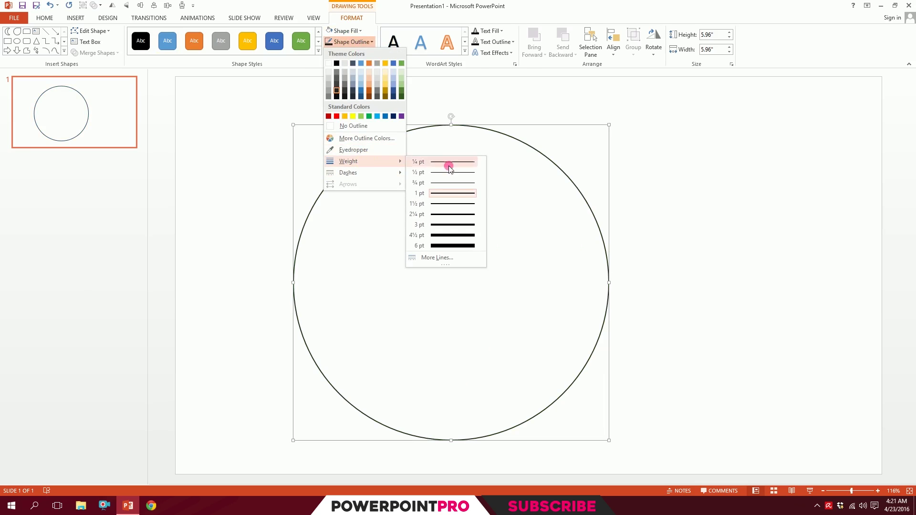
click(457, 245)
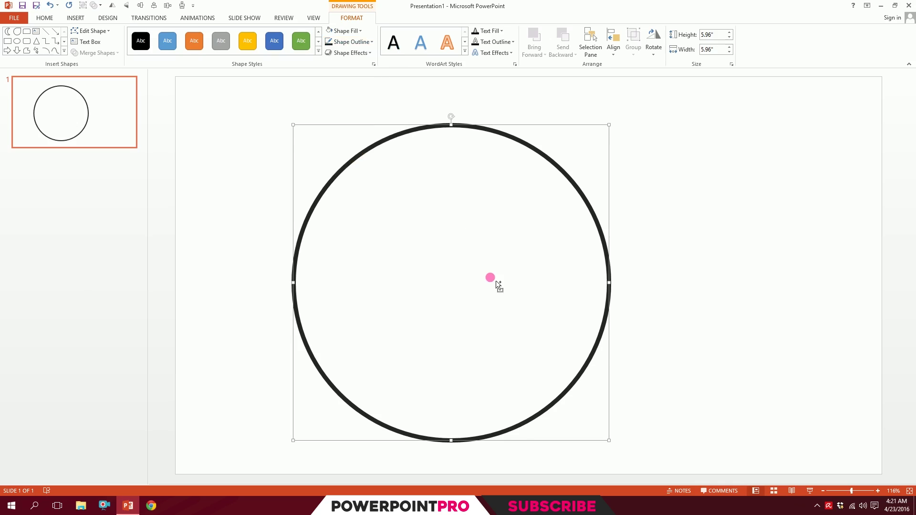
- Duplicate the circle, shrink the copy to 5.26", and center it inside the original
key(ctrl+d)
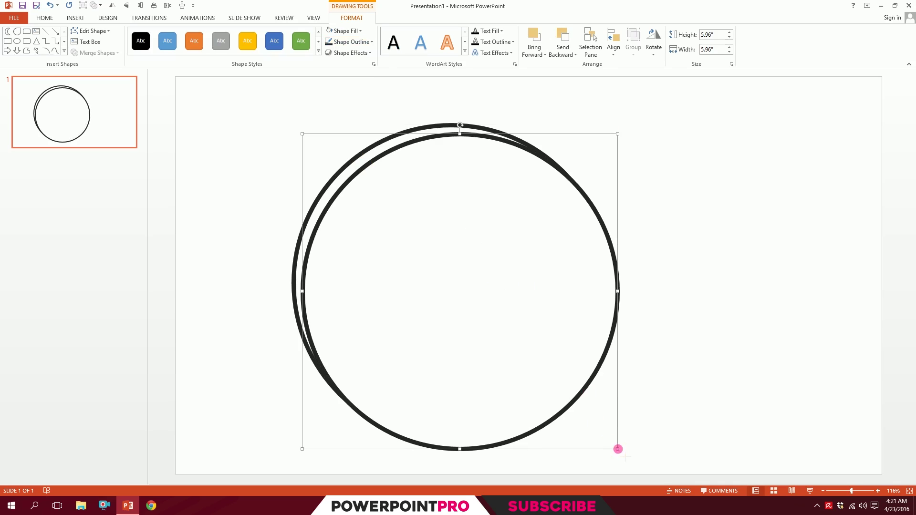
drag(618, 449, 591, 432)
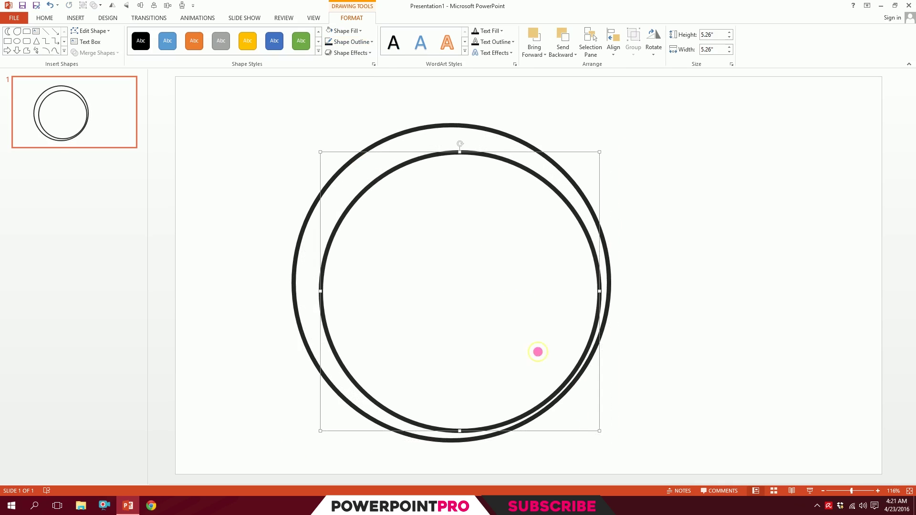
drag(538, 352, 531, 346)
click(728, 286)
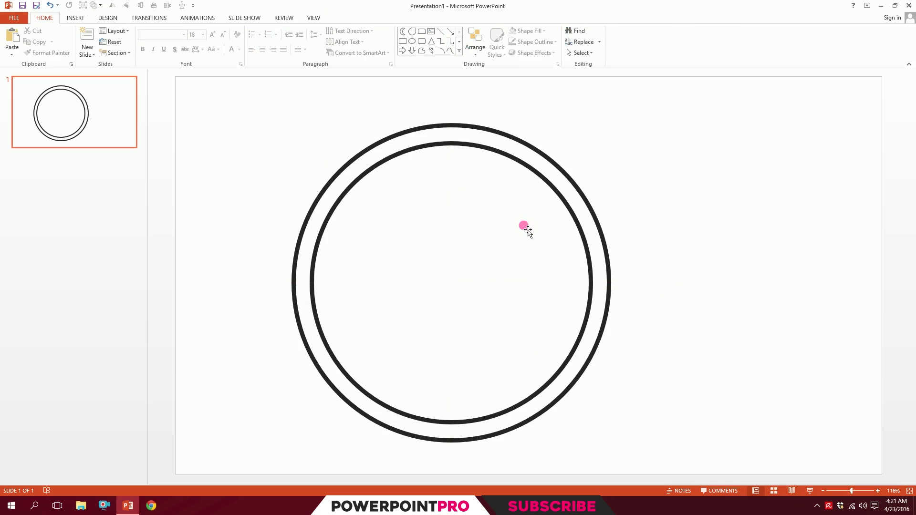
- Draw an arc anchored at the circles' centre and enlarge it to 4.3 inches square
click(75, 19)
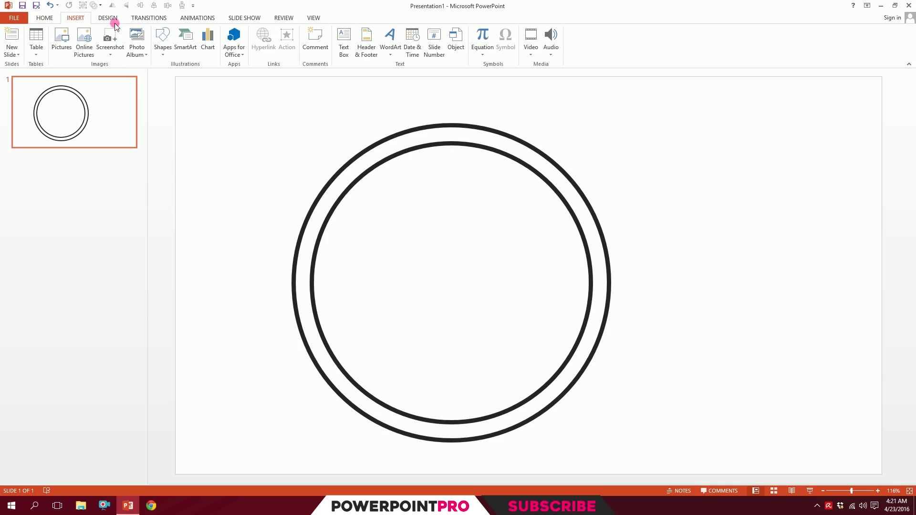
click(163, 40)
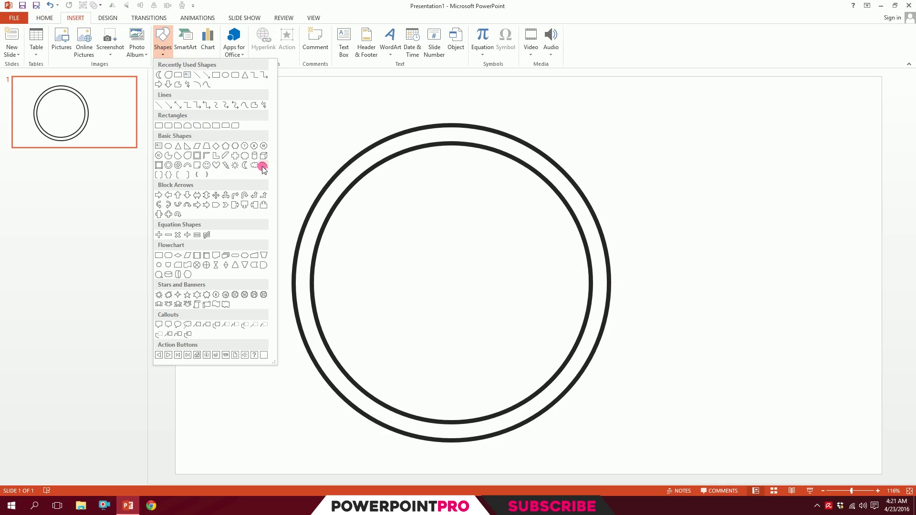
click(262, 166)
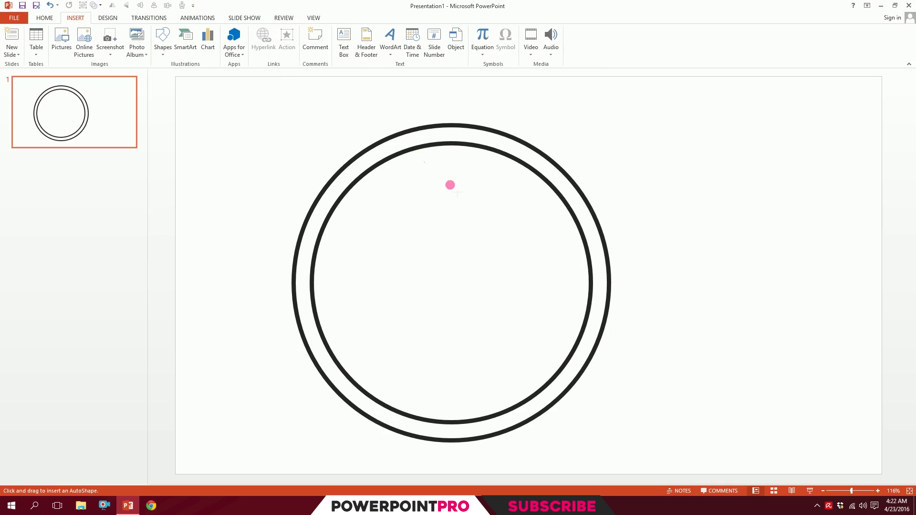
mouse_move(421, 161)
mouse_down()
mouse_move(549, 305)
mouse_move(626, 366)
mouse_up()
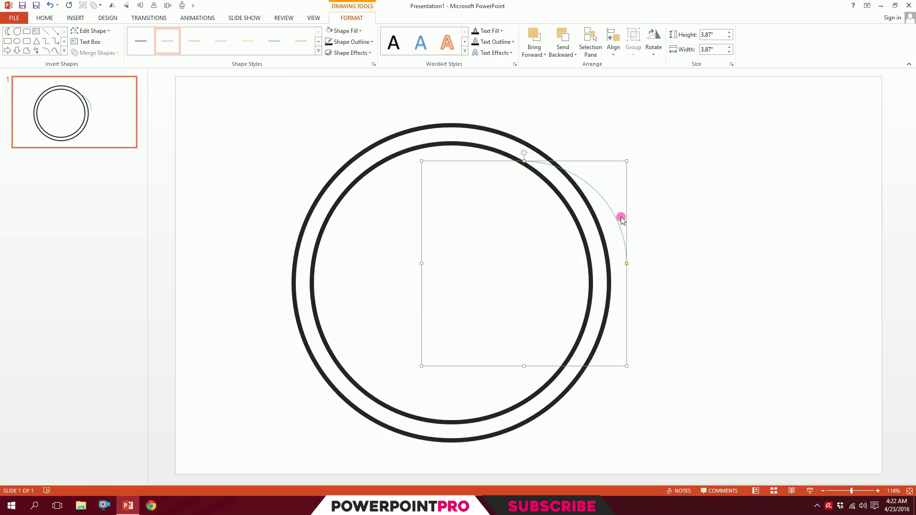
drag(623, 223, 548, 244)
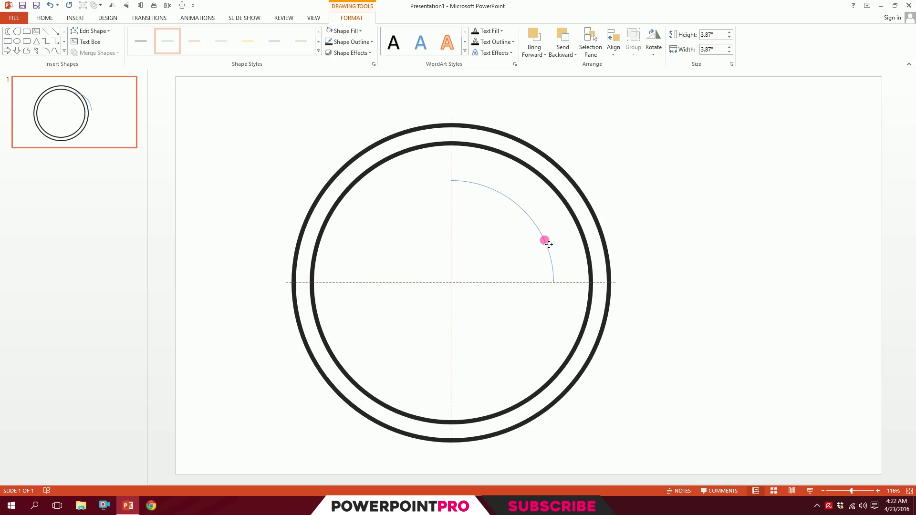
drag(549, 244, 549, 244)
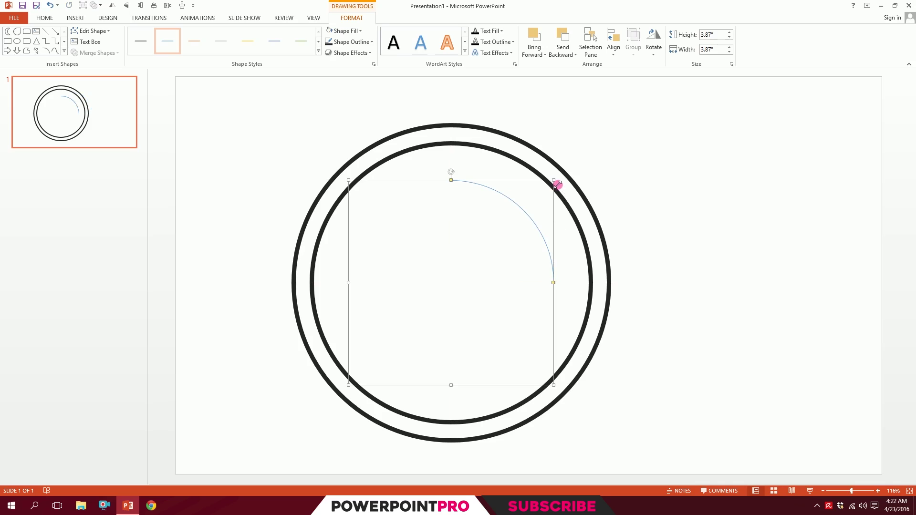
drag(557, 184, 567, 177)
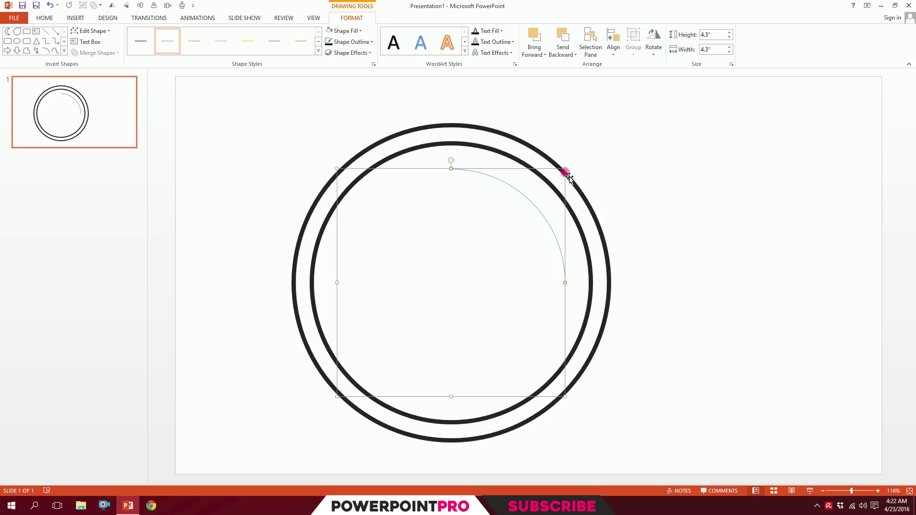
- Copy the outer circle's thick black outline onto the arc with Format Painter
click(467, 127)
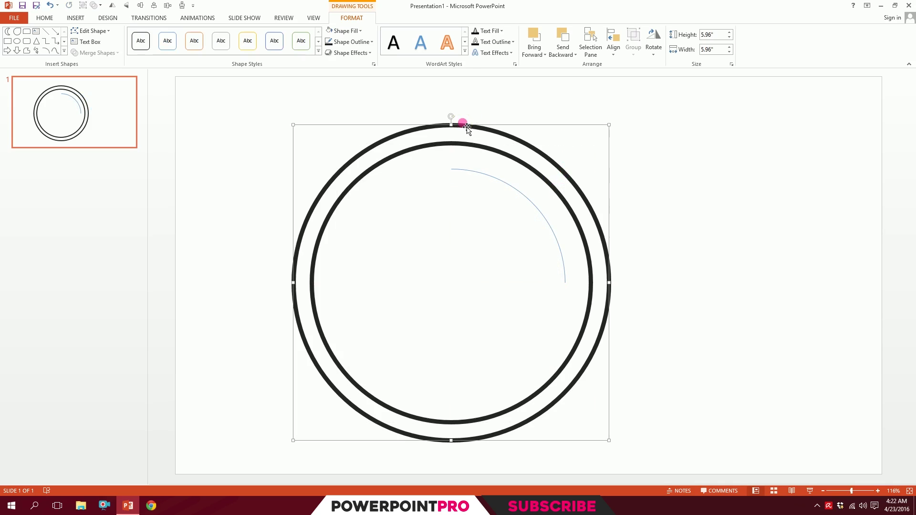
click(44, 17)
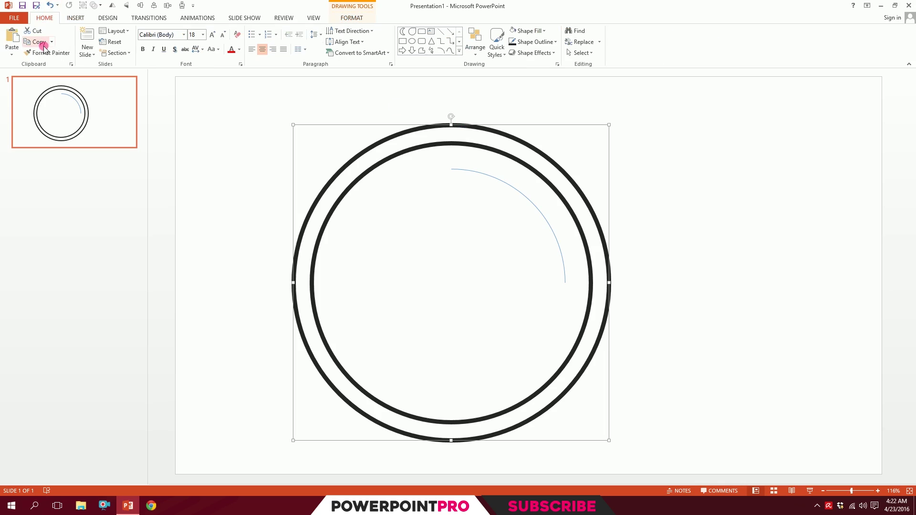
click(48, 53)
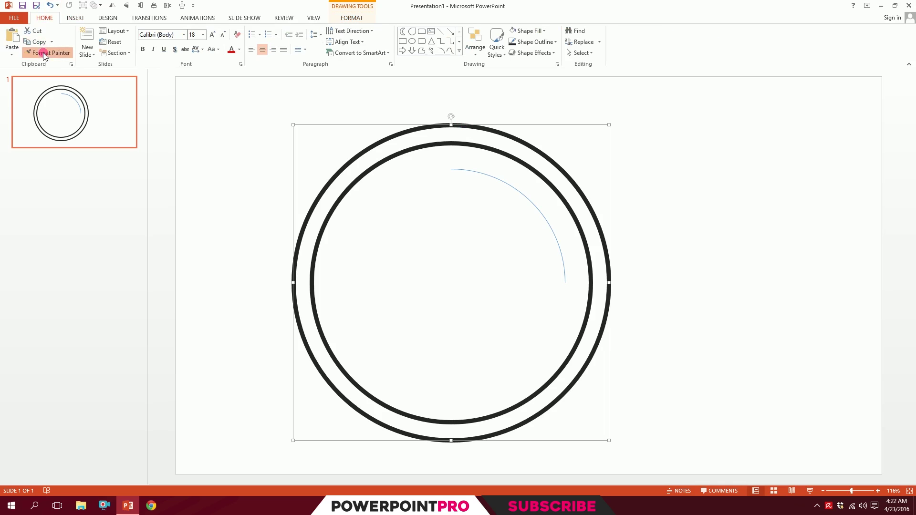
click(472, 171)
click(663, 200)
scroll(567, 296, up, 6)
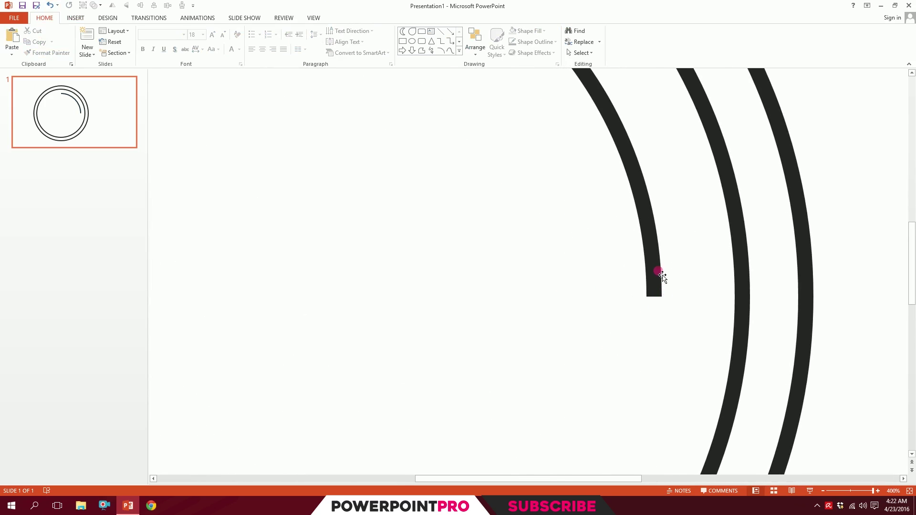
scroll(659, 280, down, 6)
- Set the arc's line cap type to Round in Format Shape
click(574, 247)
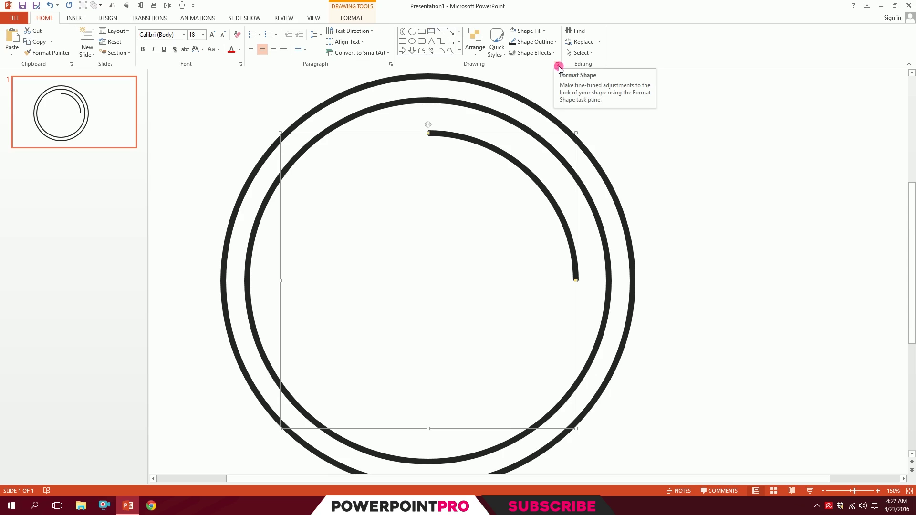
click(557, 64)
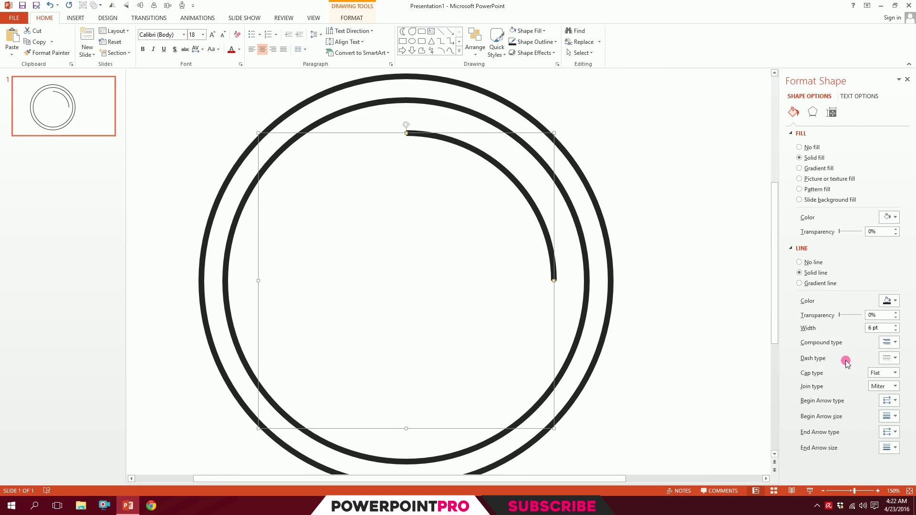
click(880, 373)
click(890, 391)
click(562, 282)
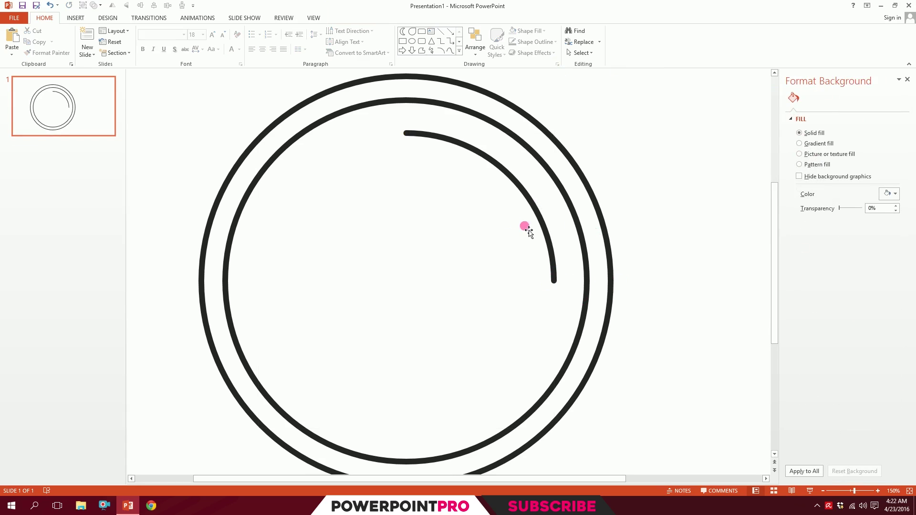
scroll(474, 175, down, 5)
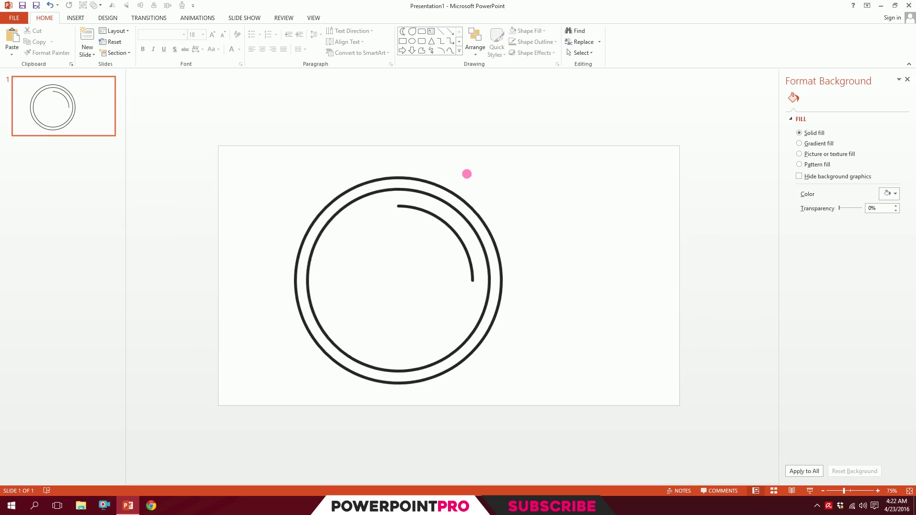
- Rotate the reflection arc to the lens's lower left and shorten it
click(454, 242)
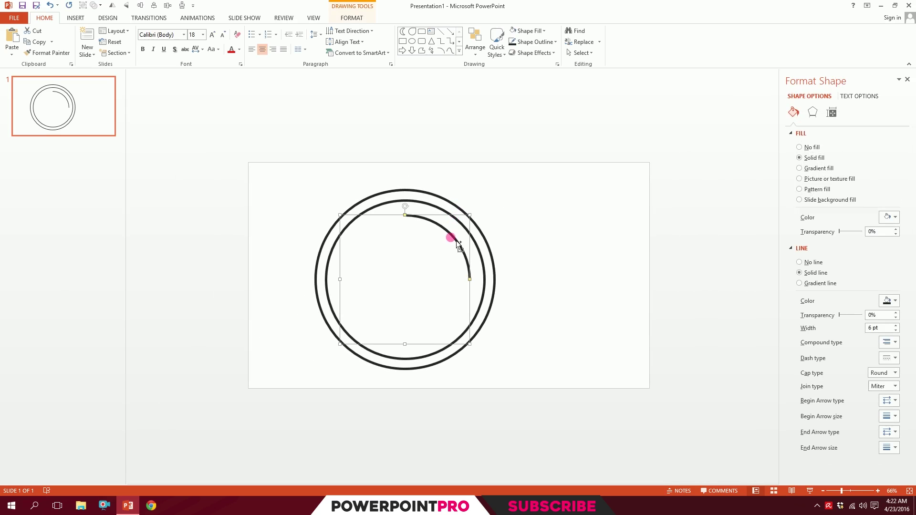
drag(405, 207, 385, 335)
mouse_move(346, 276)
mouse_down()
mouse_move(373, 329)
mouse_move(362, 324)
mouse_up()
- Select both rings and both arcs and group them into one lens
click(517, 227)
click(566, 262)
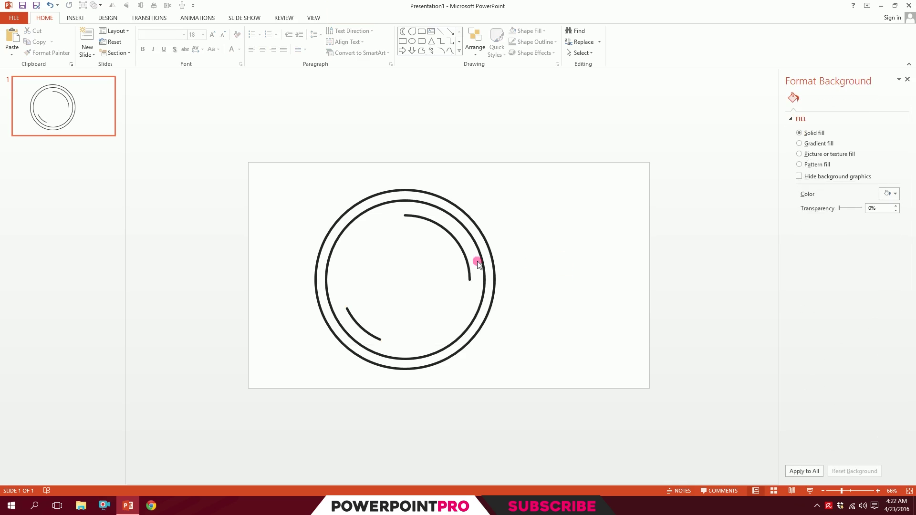
drag(191, 139, 621, 479)
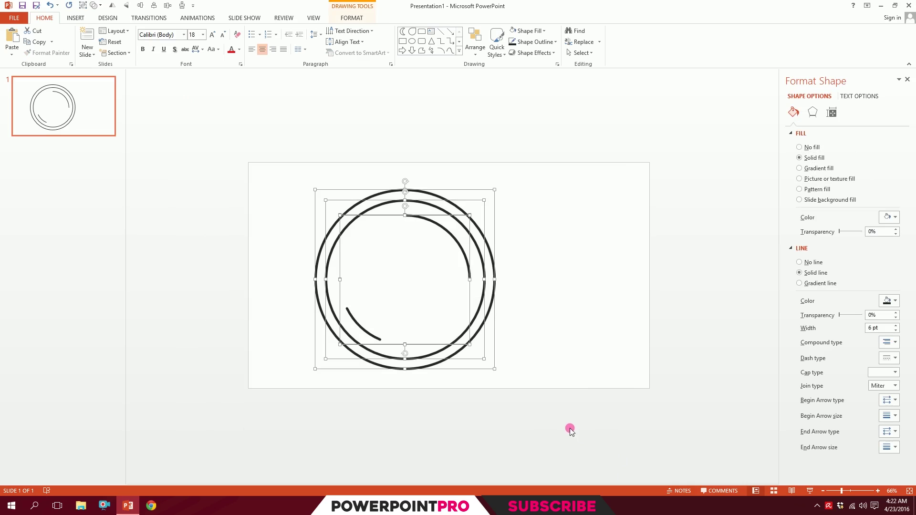
key(ctrl+g)
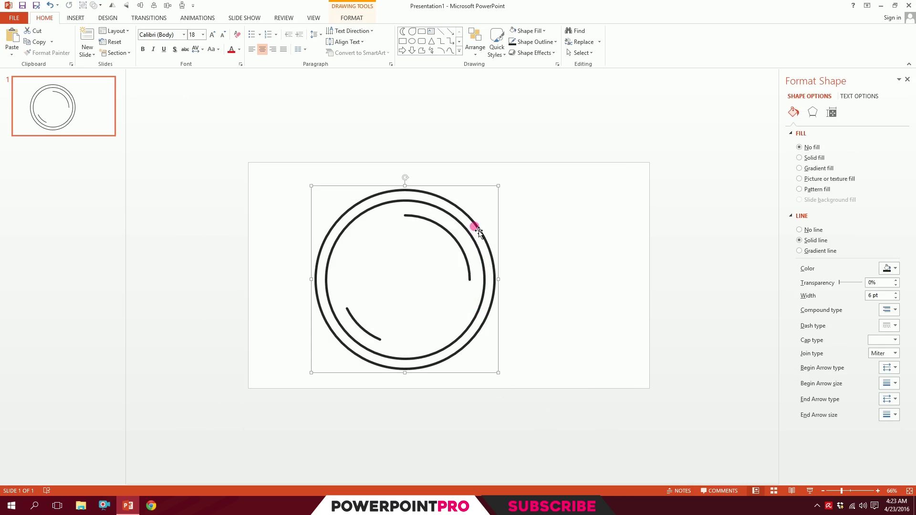
- Shrink the lens group and place a matching copy beside it
right_click(479, 230)
mouse_move(501, 284)
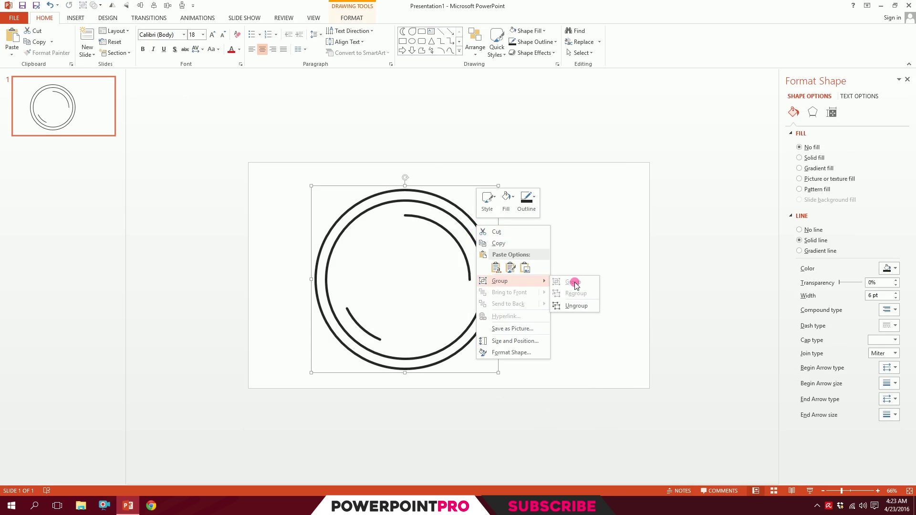
click(332, 96)
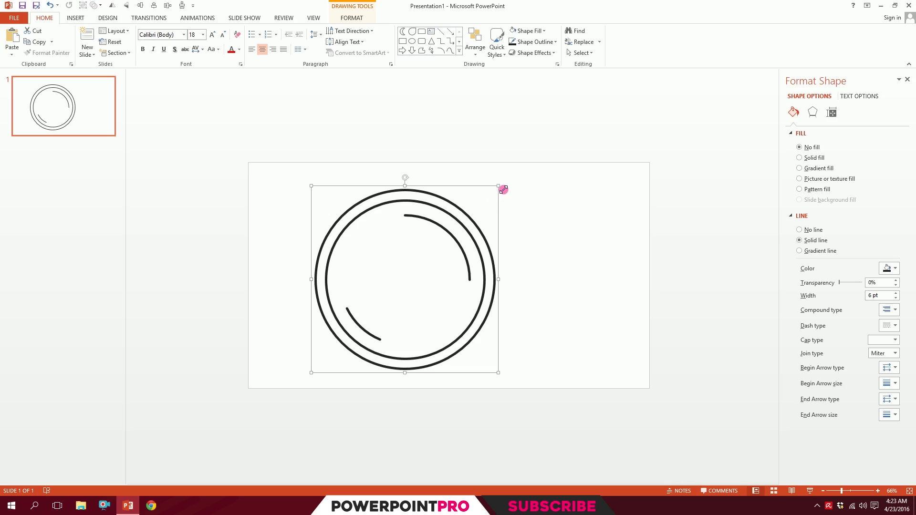
drag(499, 186, 465, 220)
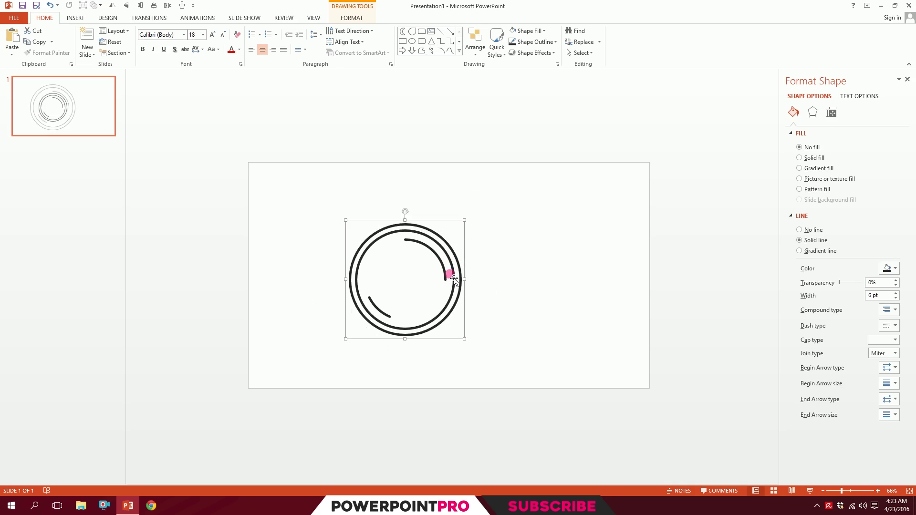
drag(450, 272, 560, 266)
- Nudge both lenses right and down together, then ungroup them into separate shapes
click(322, 180)
drag(219, 143, 637, 365)
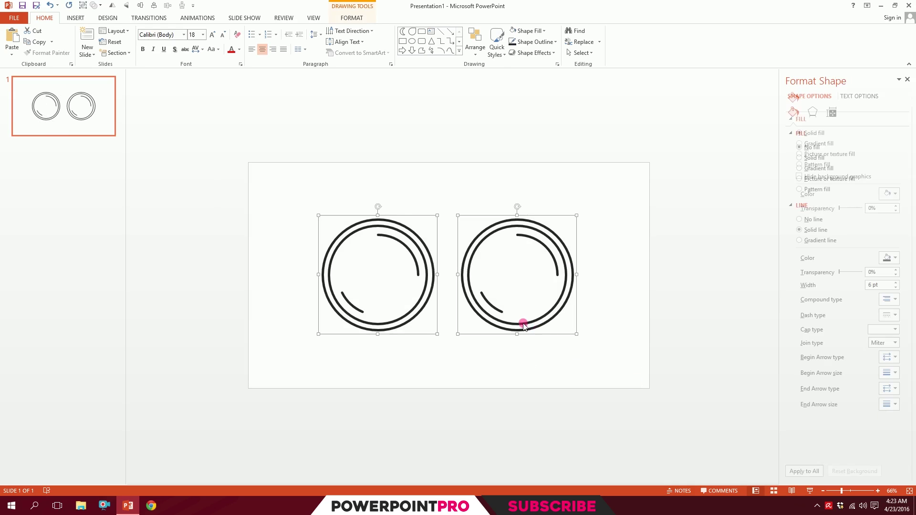
drag(524, 326, 535, 335)
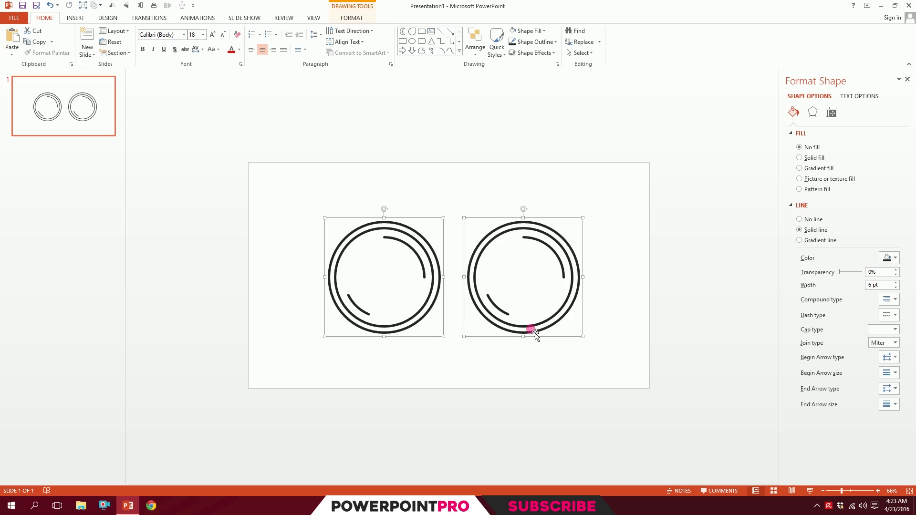
right_click(533, 333)
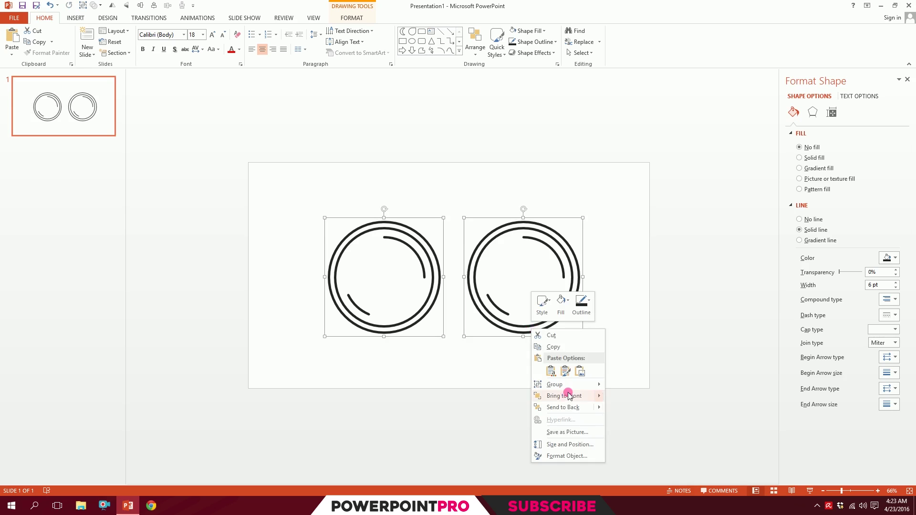
mouse_move(575, 384)
click(631, 409)
click(467, 371)
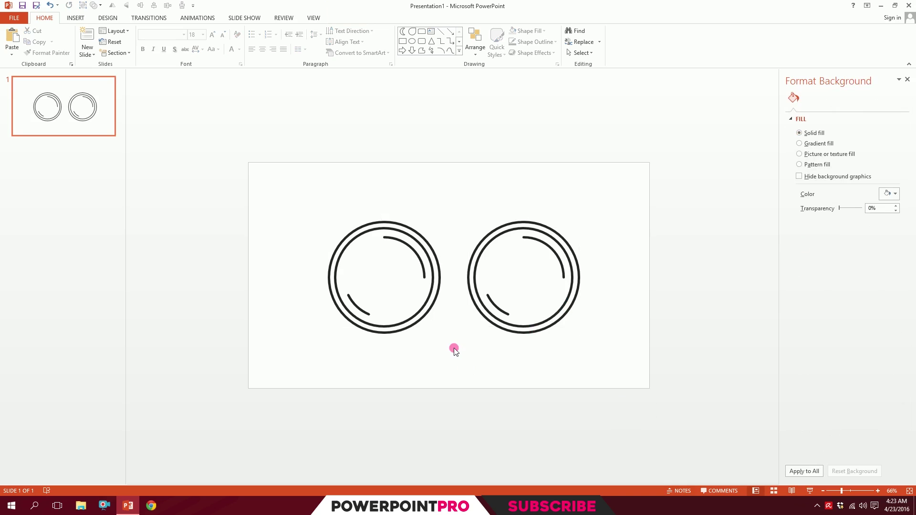
scroll(401, 323, up, 1)
- Draw a crescent moon shape and rotate it into an arch between the lenses
click(76, 18)
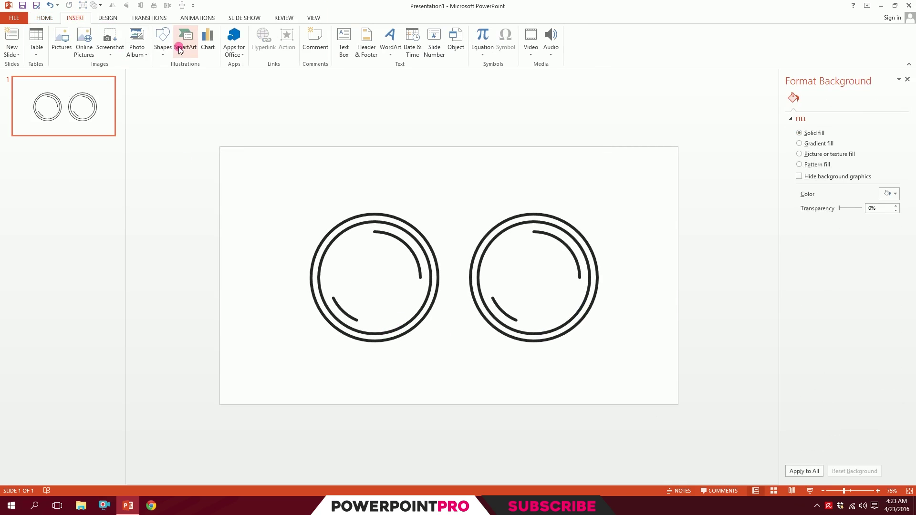
click(910, 492)
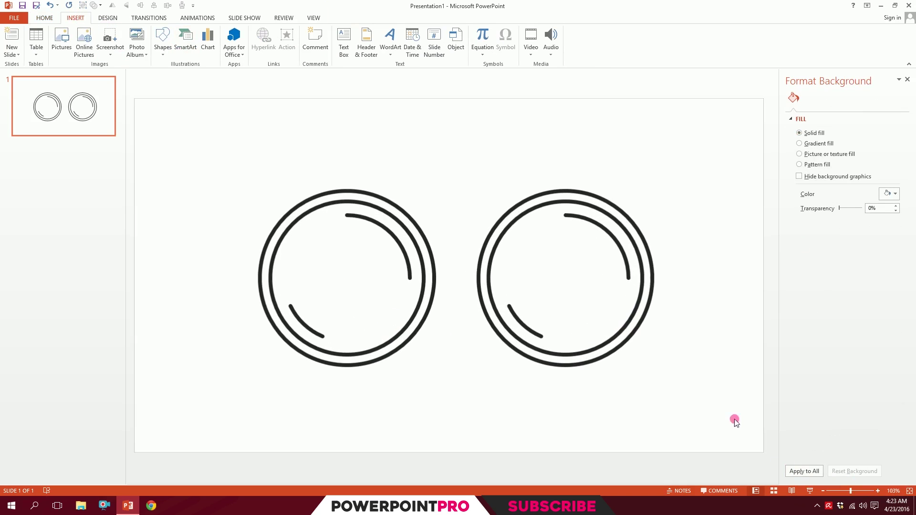
click(163, 40)
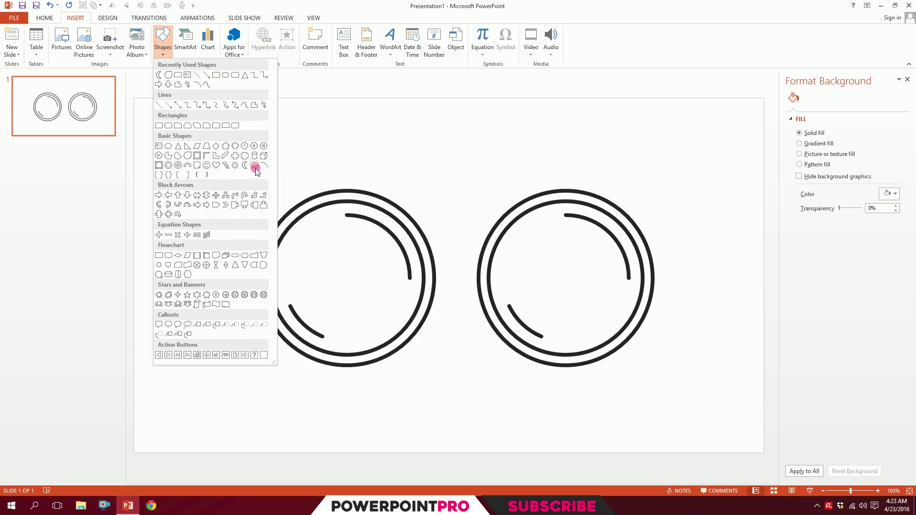
click(244, 166)
drag(428, 167, 499, 309)
drag(468, 164, 557, 262)
drag(496, 220, 489, 261)
- Apply the lens's outline style to the moon bridge with Format Painter and lower it slightly
click(352, 193)
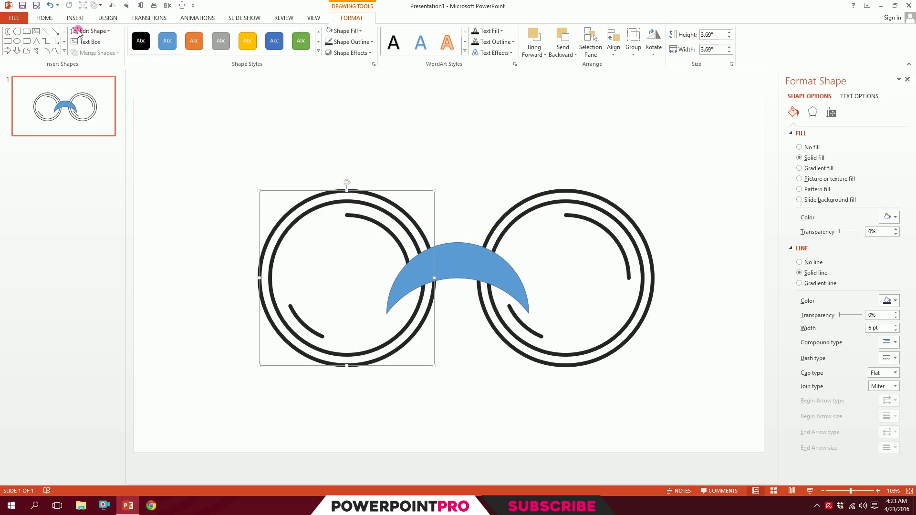
click(44, 17)
click(51, 53)
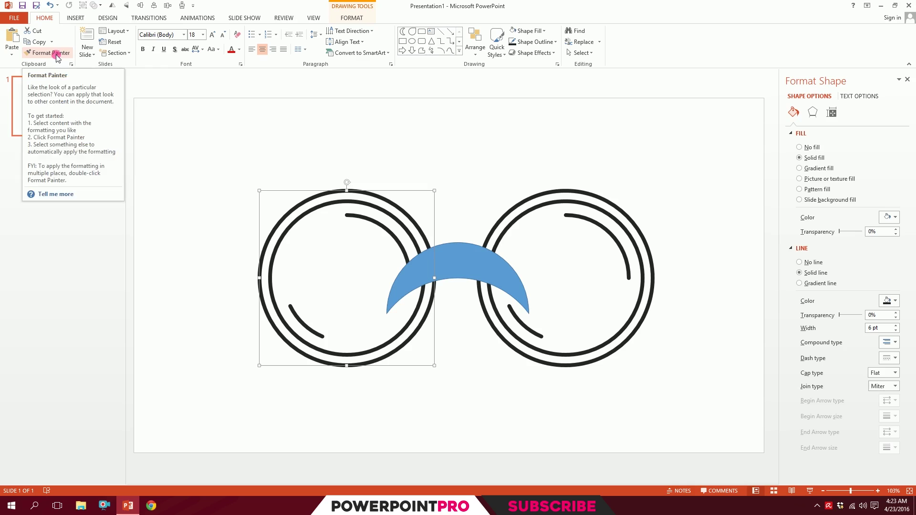
click(462, 269)
drag(473, 253, 477, 271)
- Send the bridge behind the lenses
right_click(475, 268)
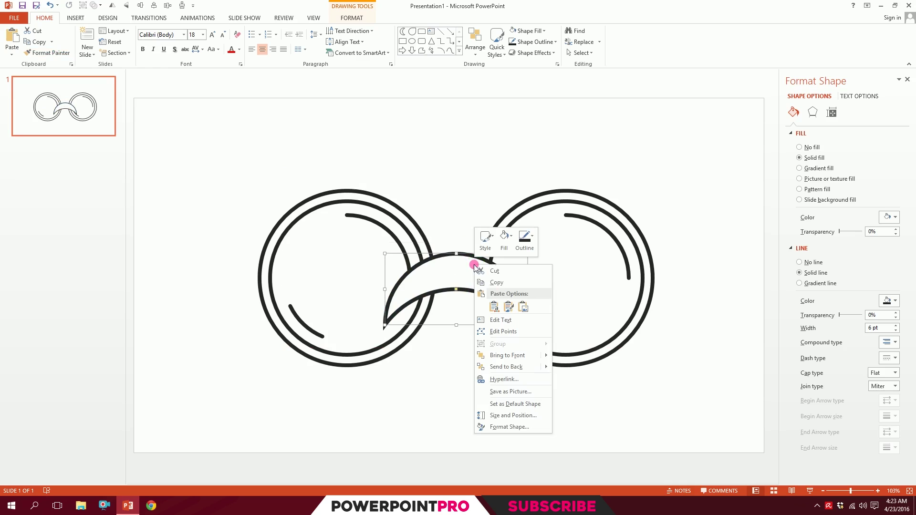
mouse_move(513, 367)
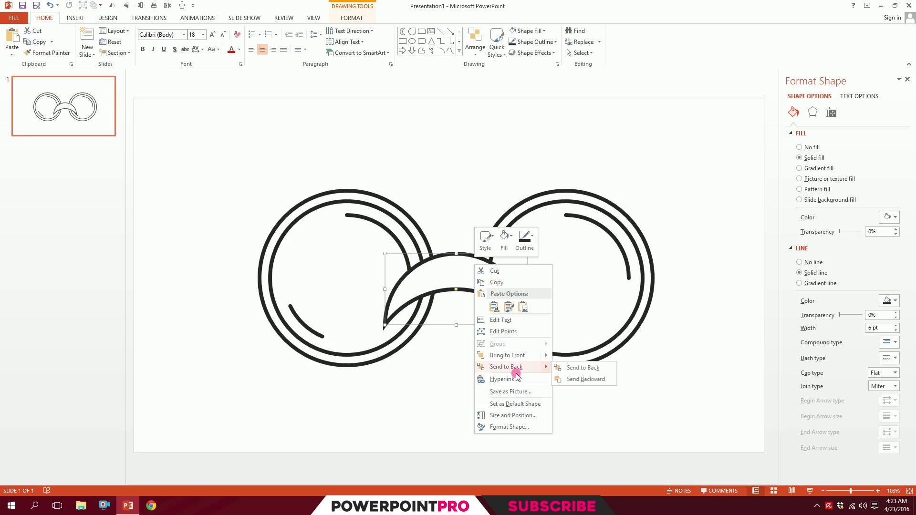
click(587, 368)
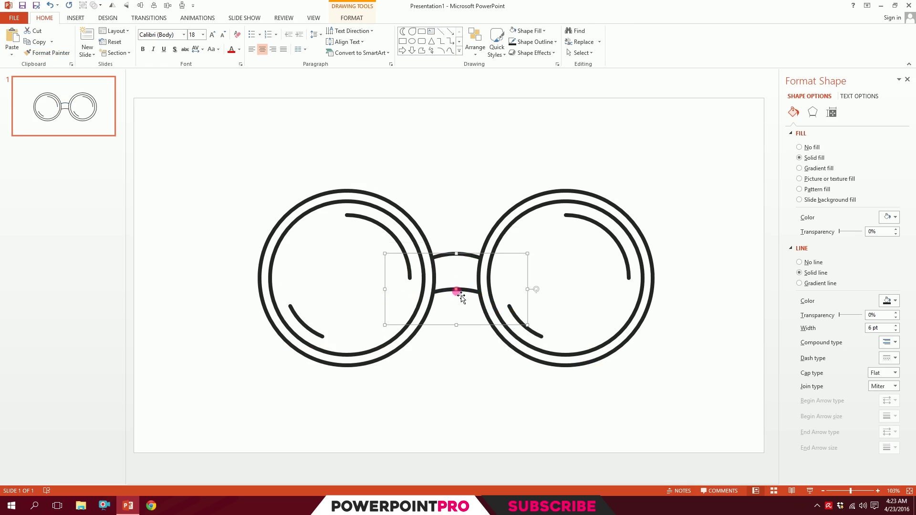
scroll(456, 290, up, 10)
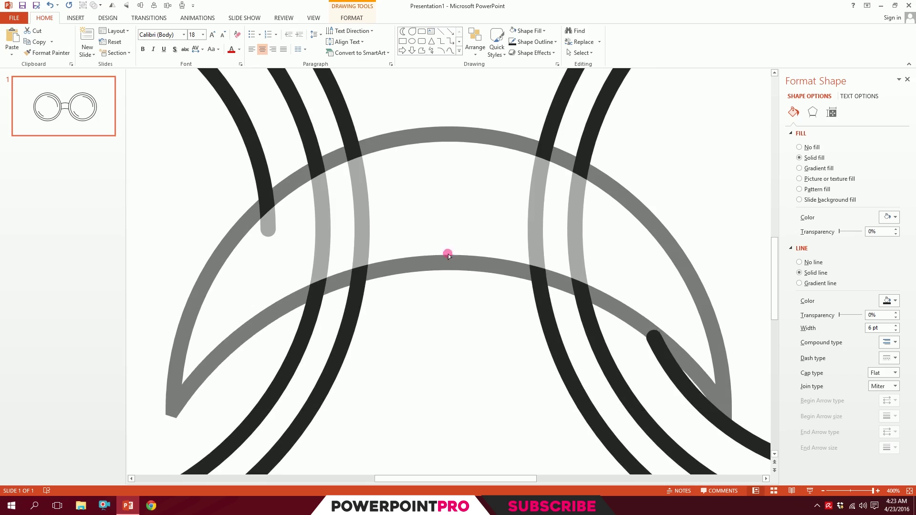
scroll(447, 235, down, 10)
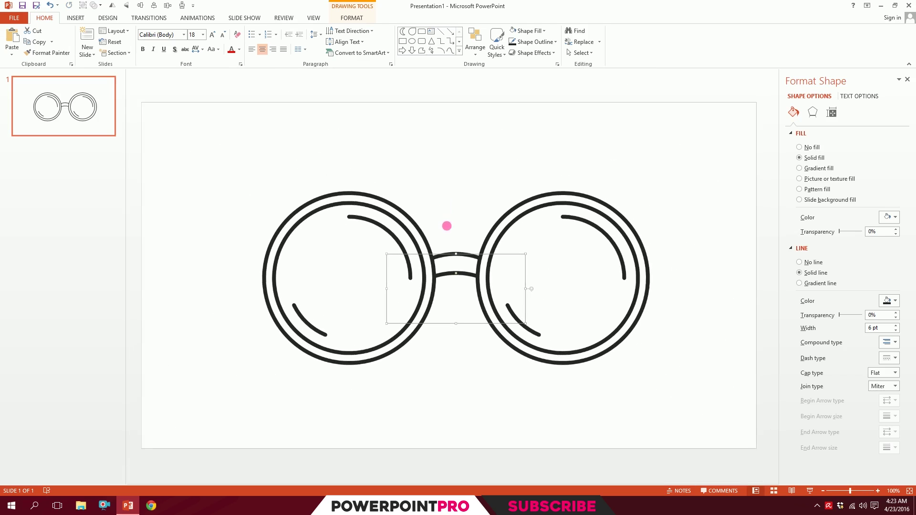
click(453, 179)
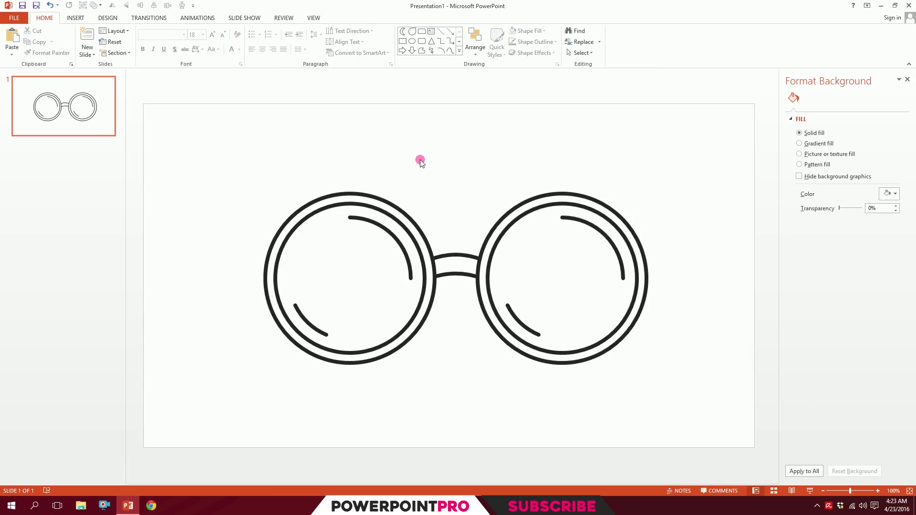
scroll(419, 160, down, 2)
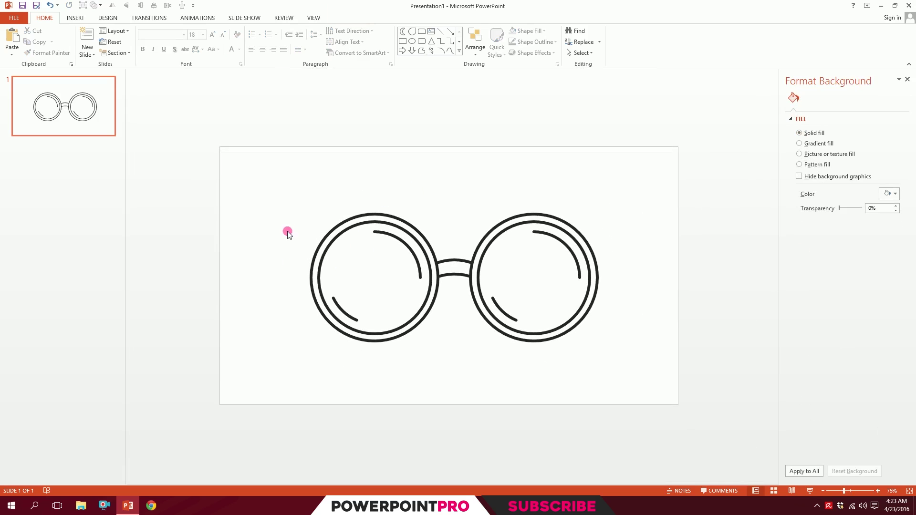
- Copy the left lens's reflection arc onto the right lens and set it to No Fill
click(81, 18)
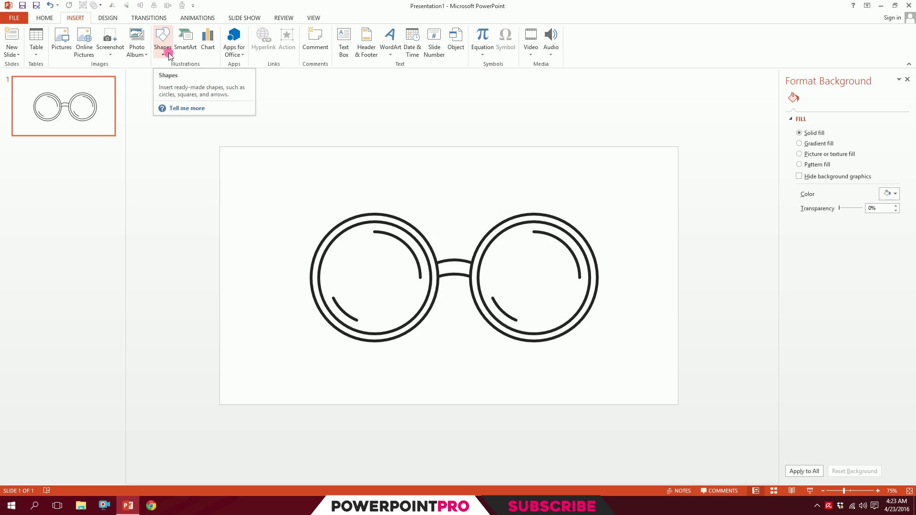
click(411, 255)
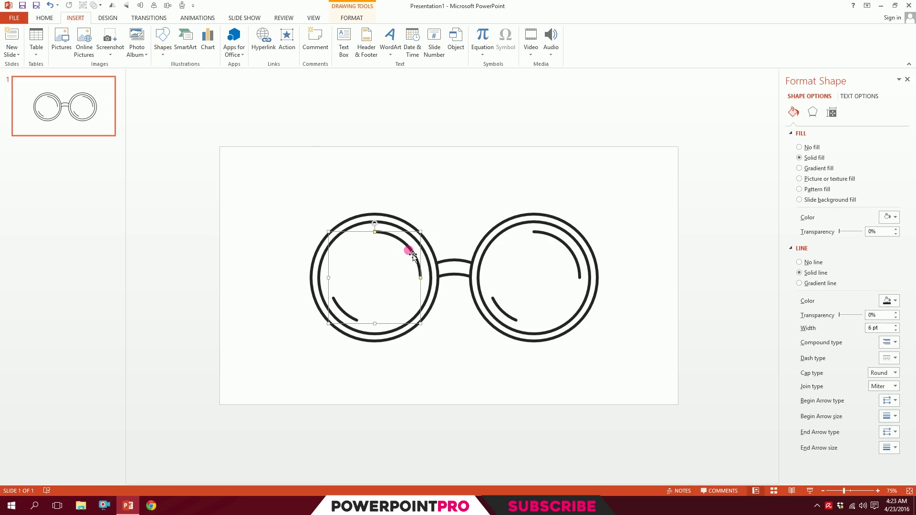
drag(423, 265, 606, 254)
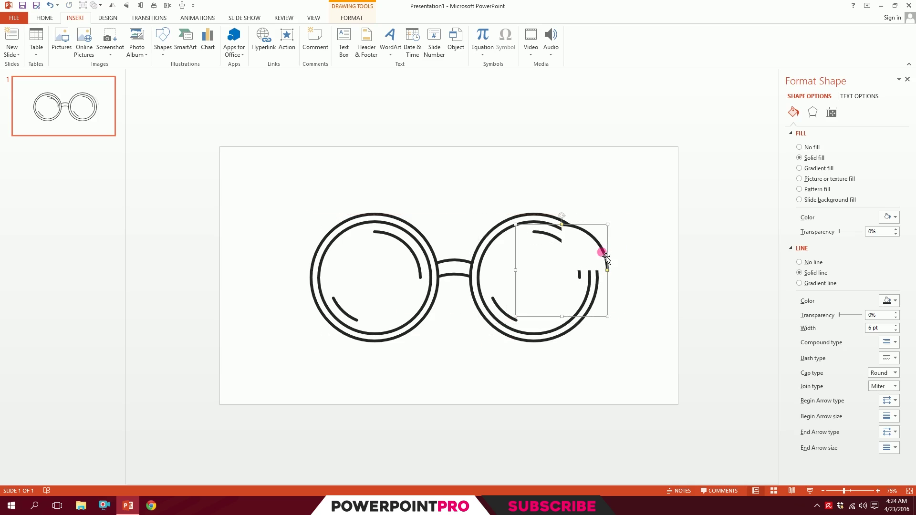
click(352, 19)
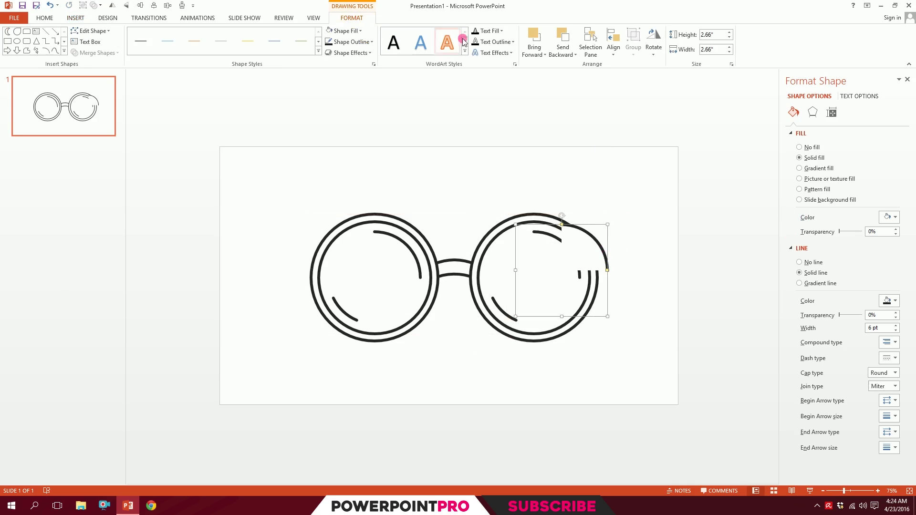
click(348, 31)
click(336, 115)
- Stretch and tilt the copied arc into a temple arm, sent behind the right lens
drag(593, 241, 593, 215)
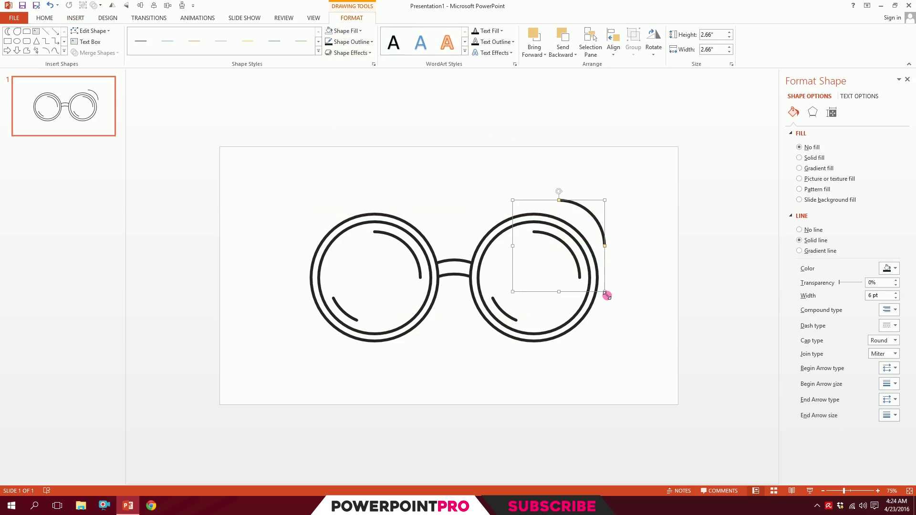
drag(559, 291, 587, 471)
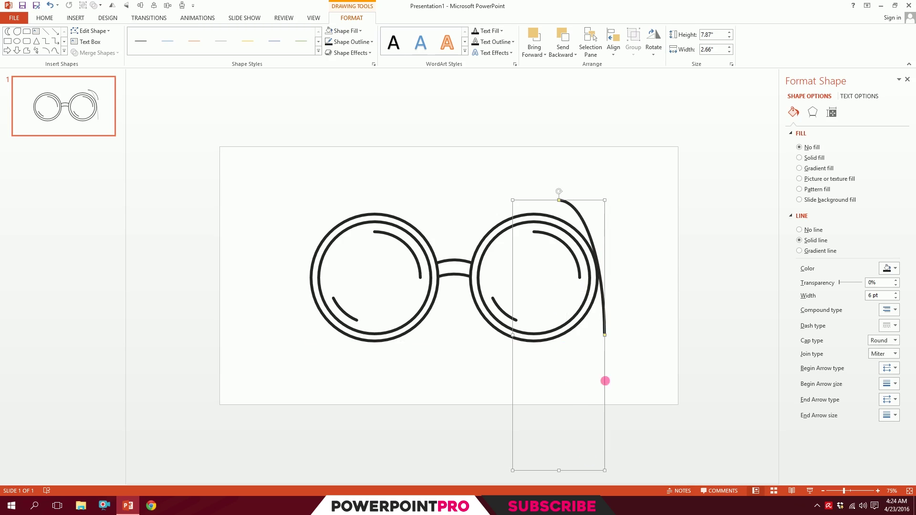
drag(562, 194, 533, 206)
right_click(536, 207)
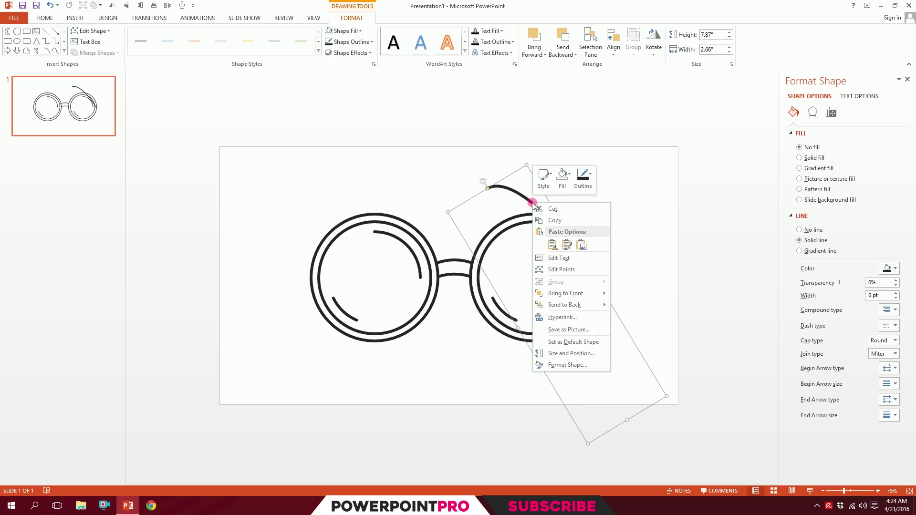
click(575, 306)
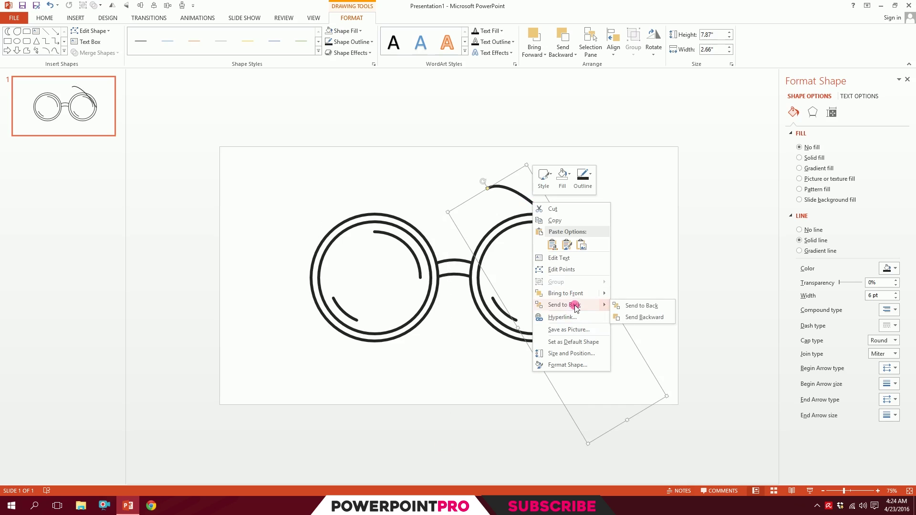
click(629, 305)
click(657, 186)
- Enlarge and reposition the thick temple arm so it rises from the right lens
click(525, 195)
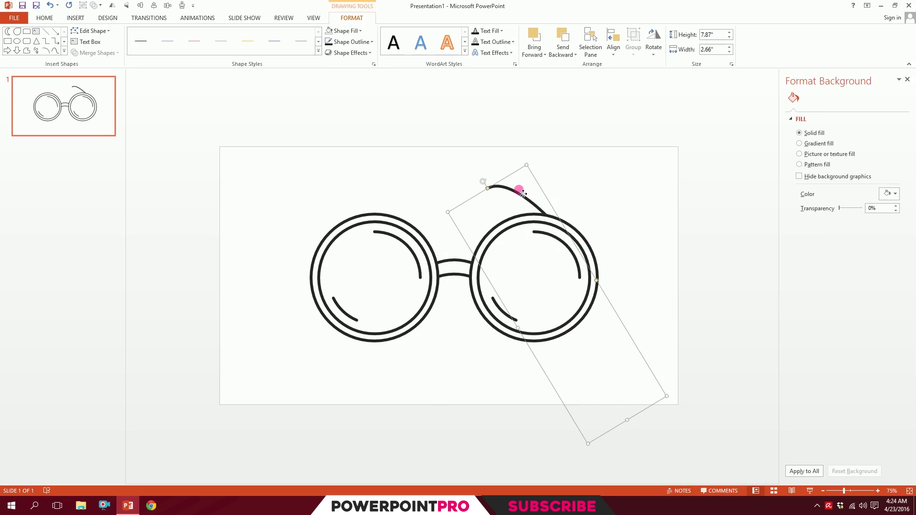
drag(526, 164, 524, 191)
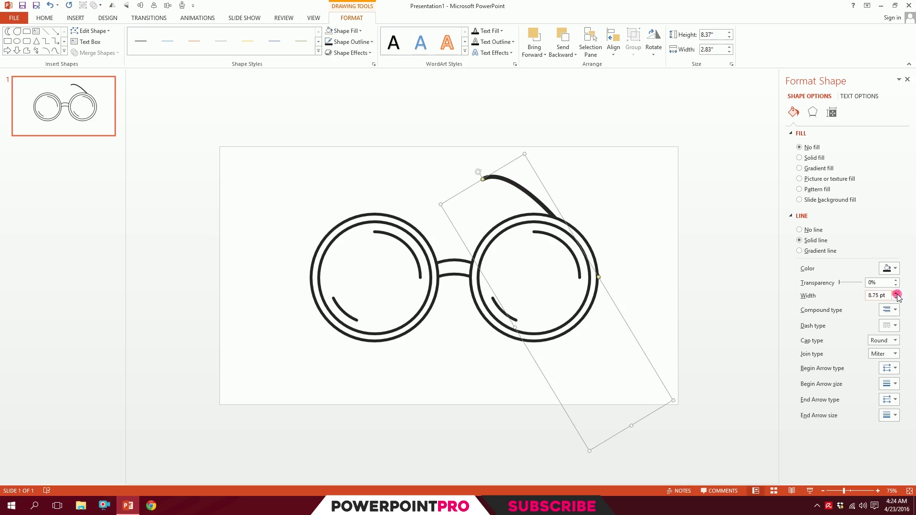
click(565, 186)
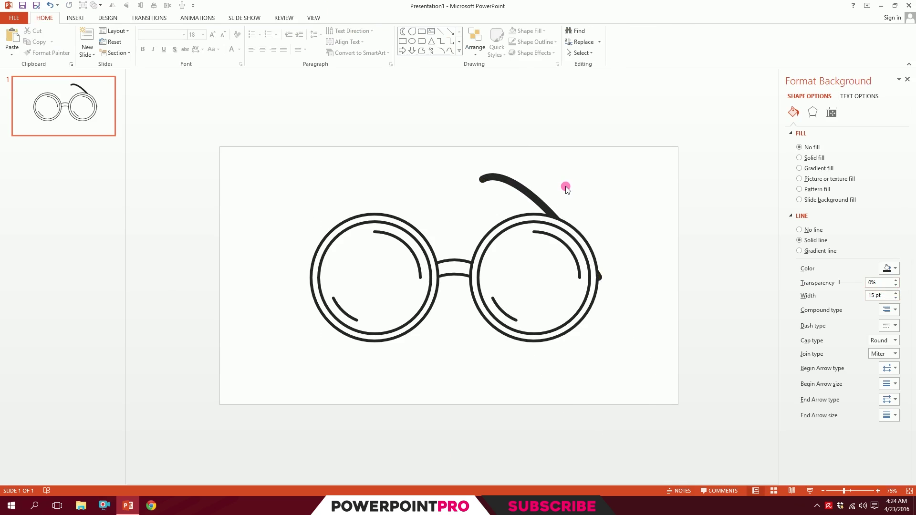
click(542, 204)
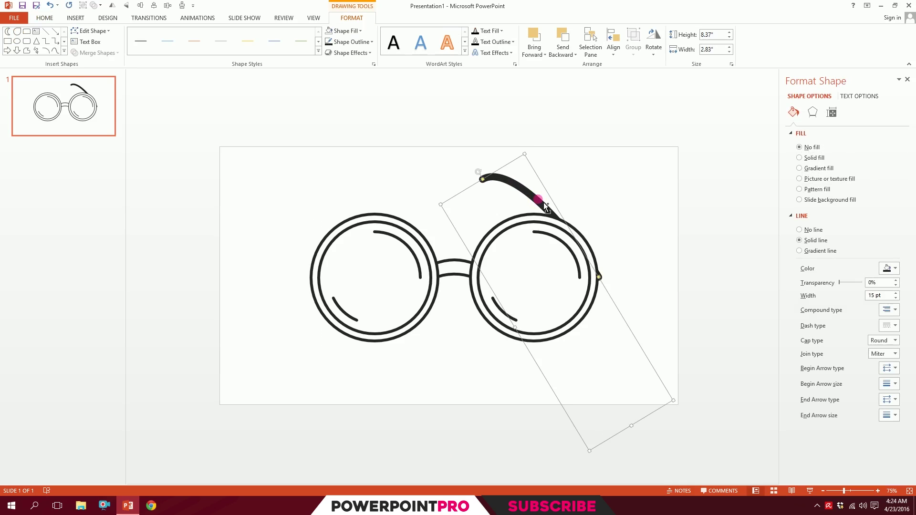
- Copy the arm to the left lens, flip it horizontally, and send it behind the lenses
drag(544, 204, 277, 206)
click(653, 48)
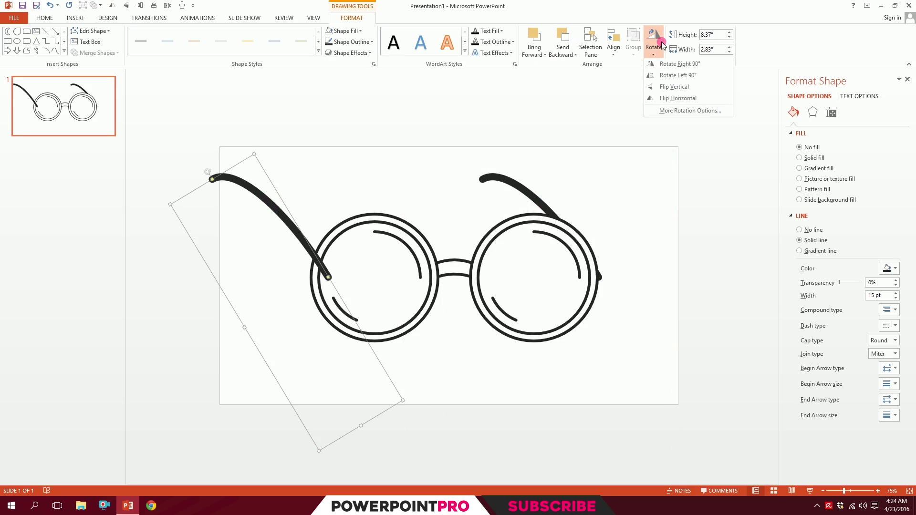
click(683, 99)
drag(301, 210, 371, 213)
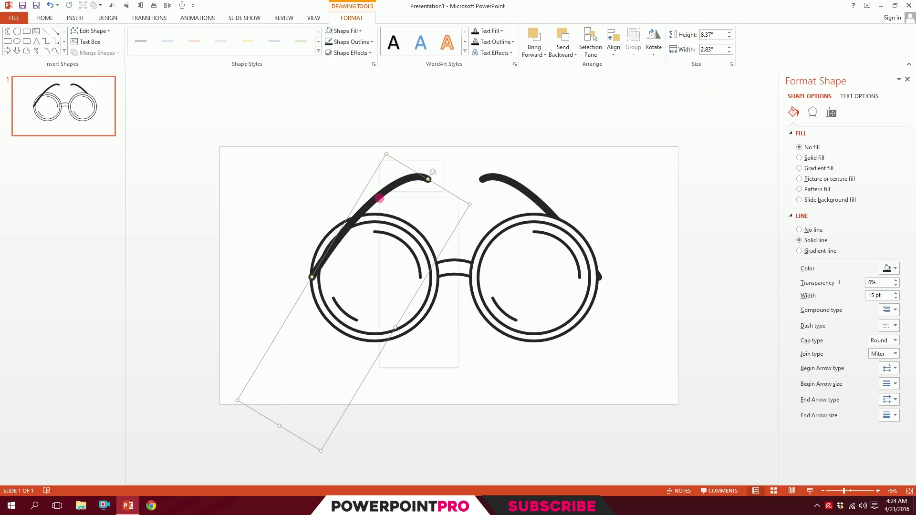
right_click(380, 198)
mouse_move(440, 306)
click(490, 301)
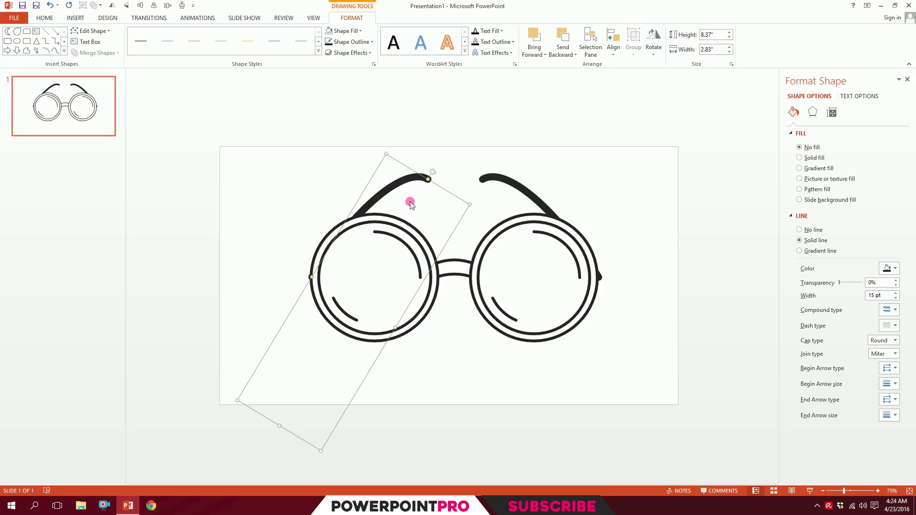
drag(404, 195, 399, 195)
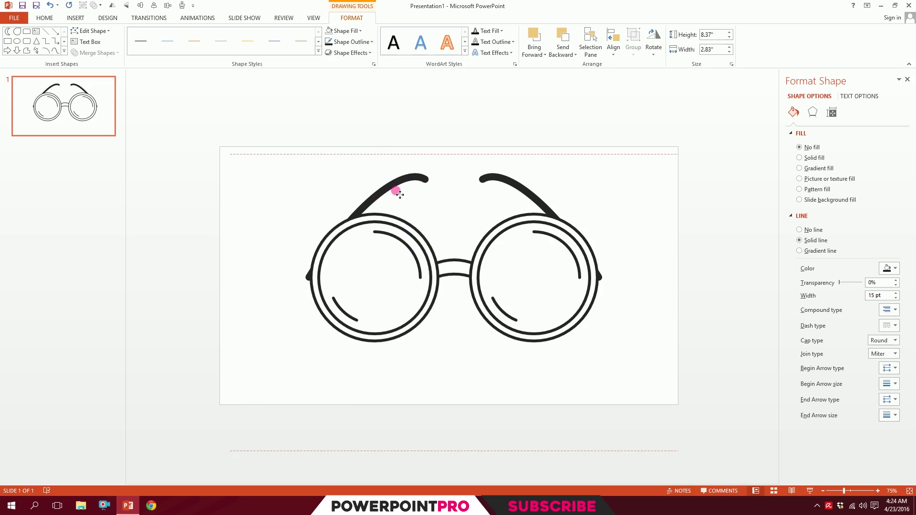
drag(401, 194, 399, 194)
- Group the lenses, bridge and both arms, center the group, and lower it slightly
click(213, 113)
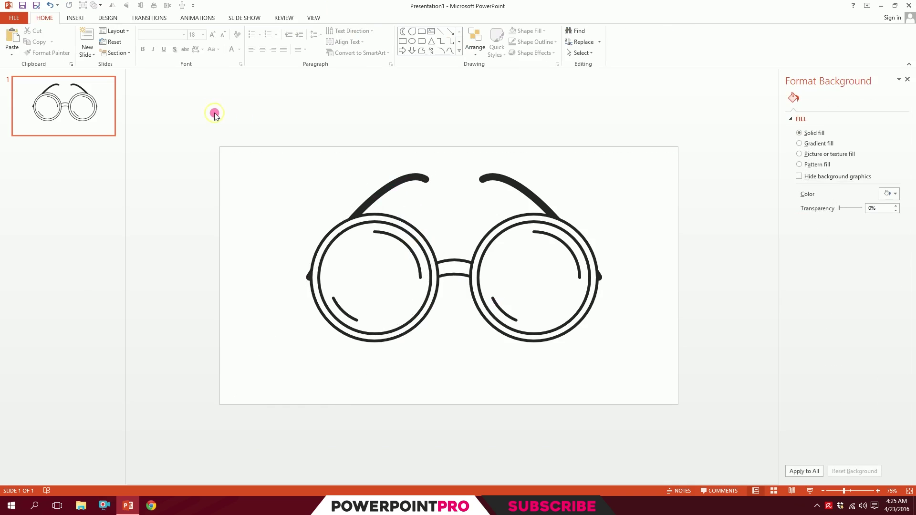
drag(212, 113, 769, 479)
click(419, 316)
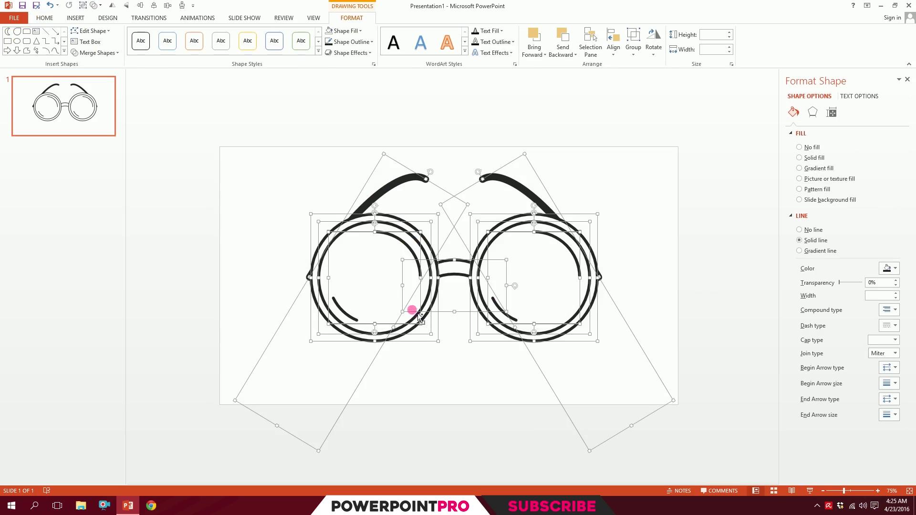
key(ctrl+g)
click(152, 13)
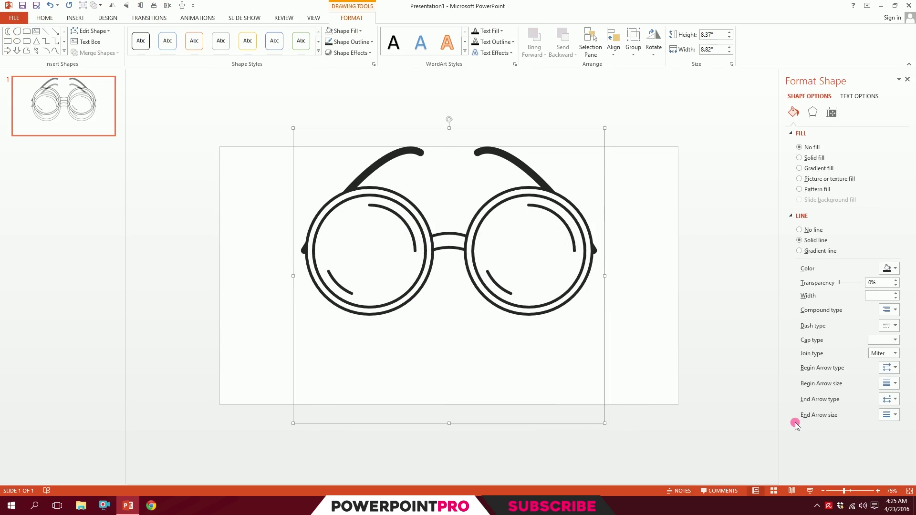
drag(563, 307, 566, 347)
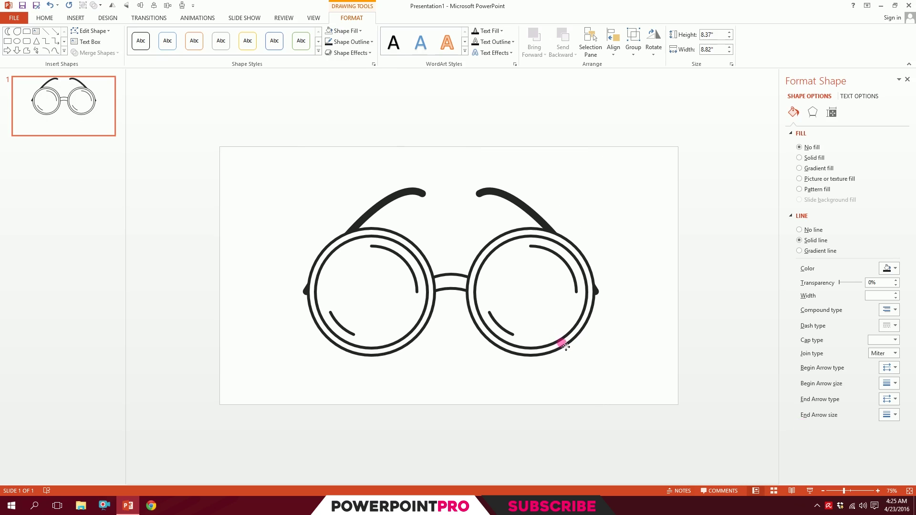